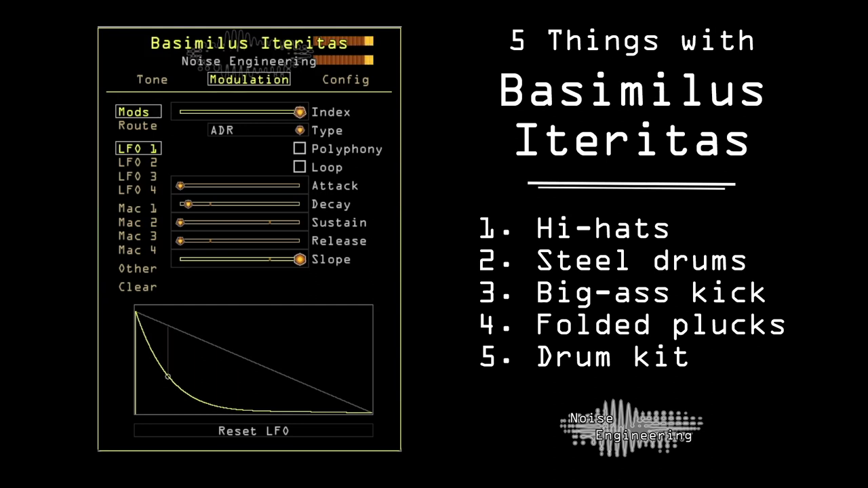
On the Tone page, switch LFO 1 on in the Fold modulation panel.
{"action": "left_click", "coordinate": [149, 78]}
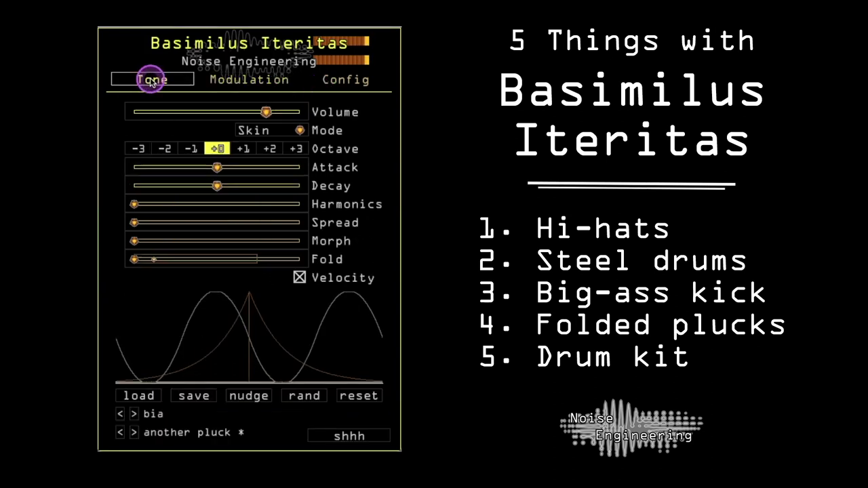
{"action": "right_click", "coordinate": [188, 253]}
{"action": "left_click", "coordinate": [124, 132]}
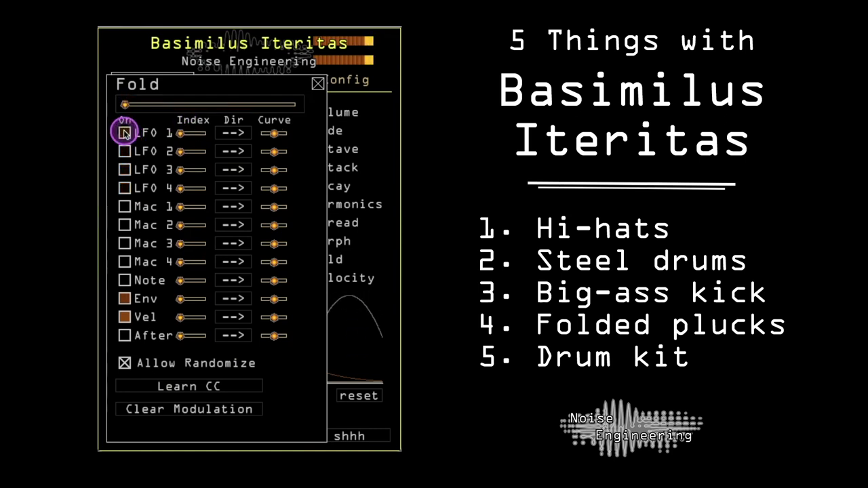
{"action": "left_click", "coordinate": [125, 133]}
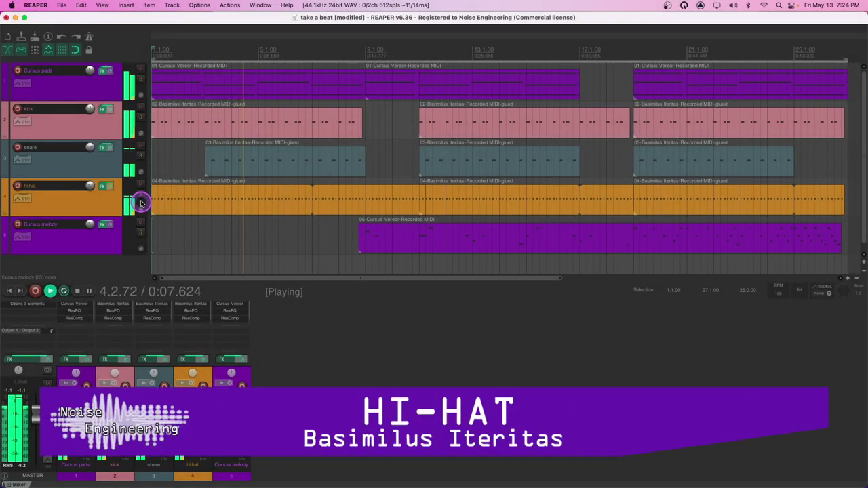
Solo the hi hat track, open its synth, and route LFO 1 to Harmonics.
{"action": "left_click", "coordinate": [141, 196]}
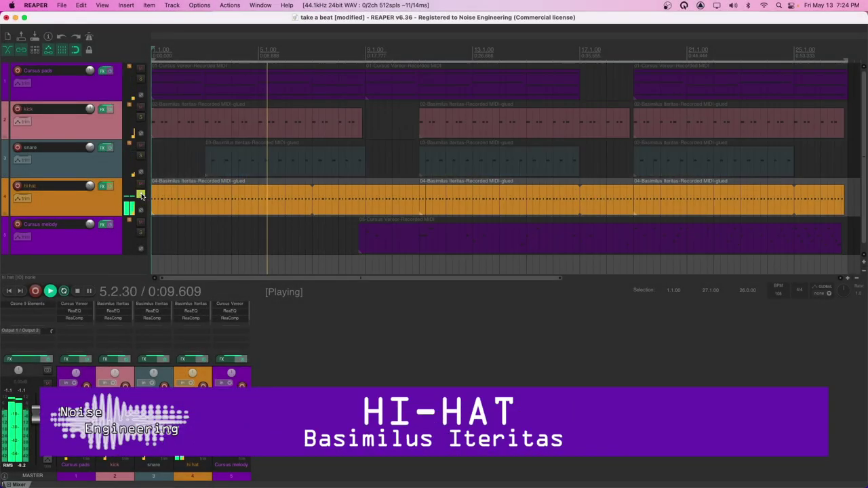
{"action": "left_click", "coordinate": [106, 188]}
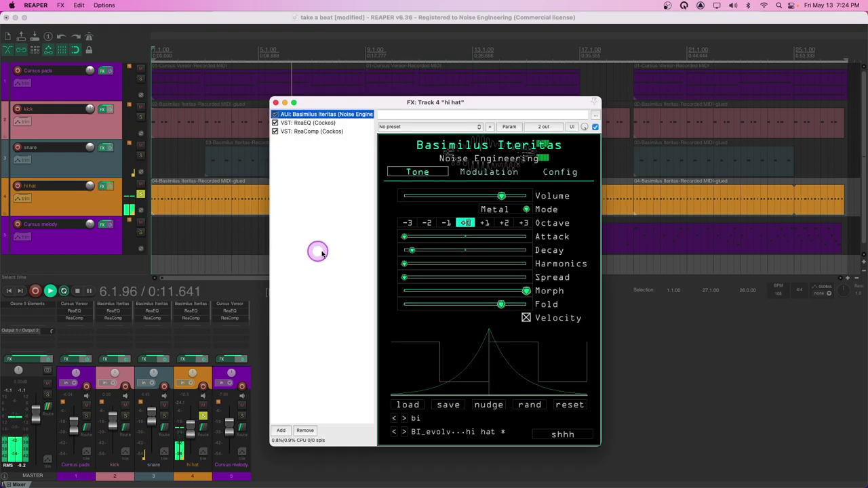
{"action": "right_click", "coordinate": [403, 265]}
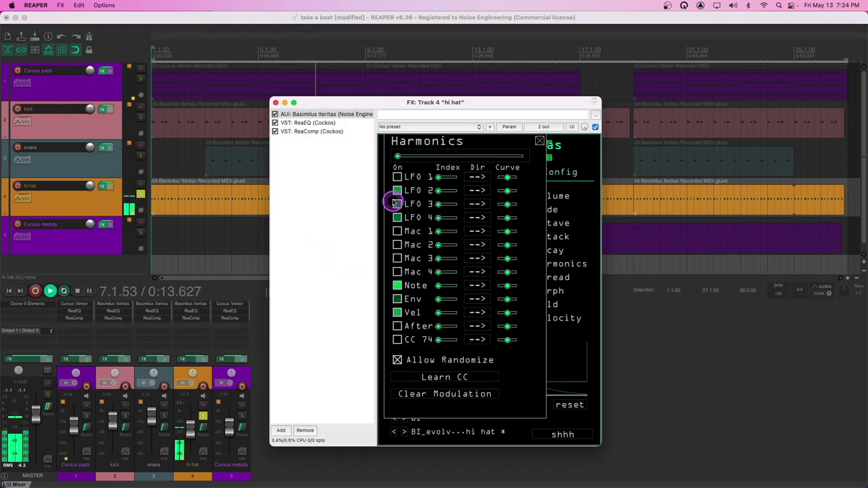
{"action": "left_click", "coordinate": [397, 177]}
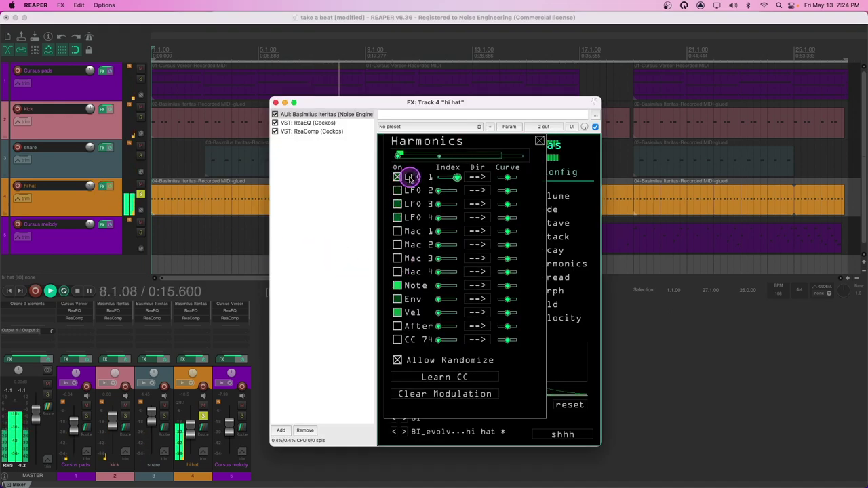
{"action": "left_click", "coordinate": [410, 178]}
Raise LFO 1's Speed so it runs much faster, checking its speed modulation sources.
{"action": "left_click_drag", "start_coordinate": [457, 238], "coordinate": [496, 239]}
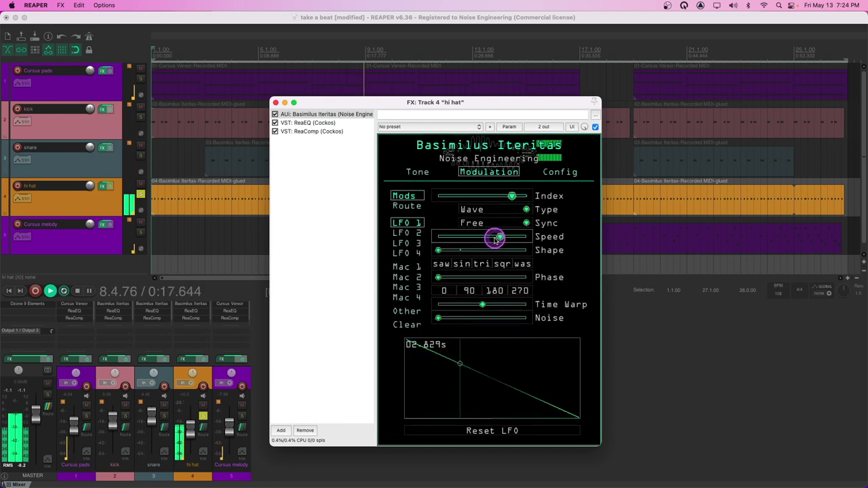
{"action": "right_click", "coordinate": [499, 238]}
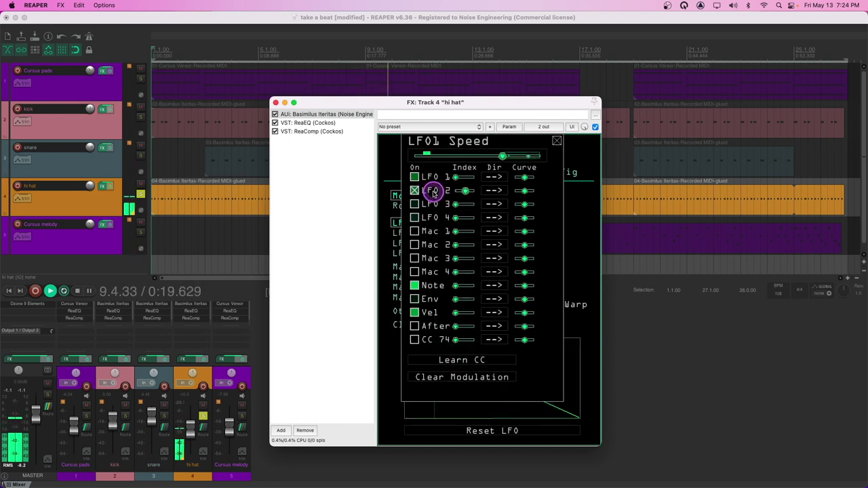
{"action": "left_click", "coordinate": [398, 194]}
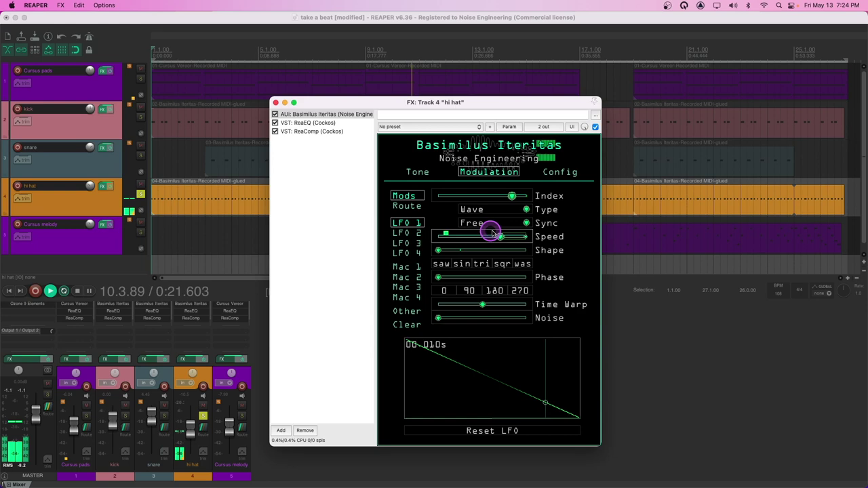
{"action": "left_click_drag", "start_coordinate": [492, 232], "coordinate": [487, 237]}
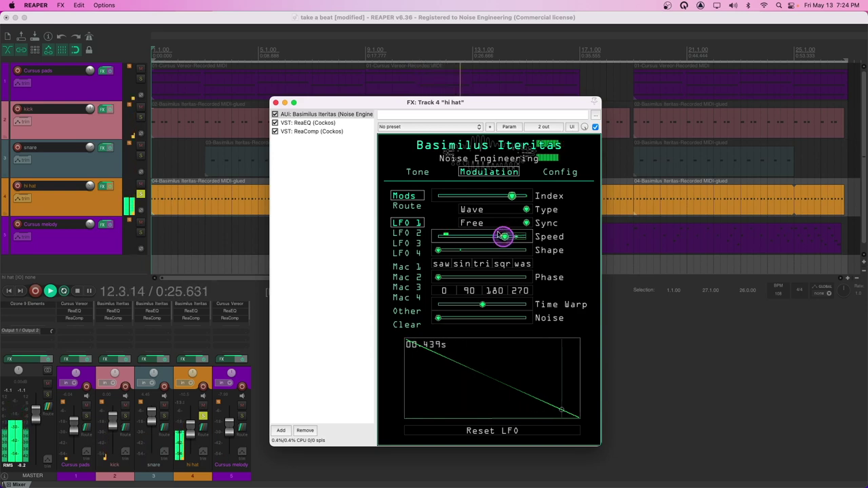
Return to the Tone page and unsolo the hi hat track to hear the full mix.
{"action": "left_click", "coordinate": [419, 171]}
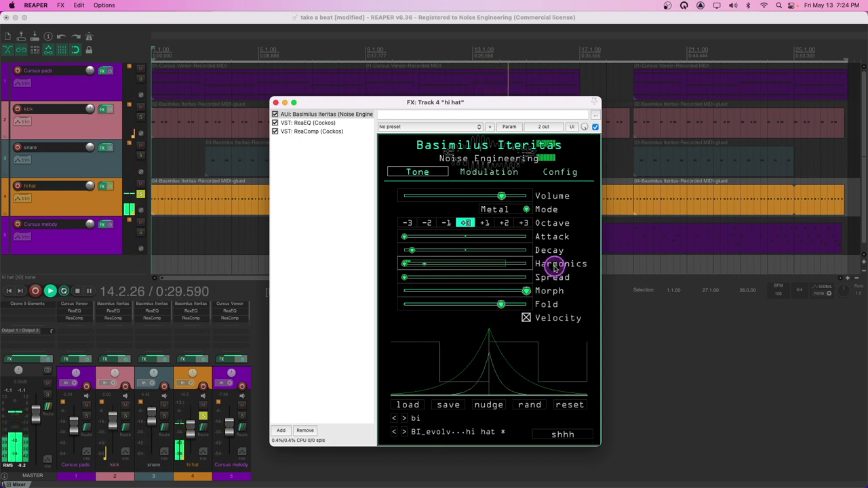
{"action": "left_click", "coordinate": [128, 197]}
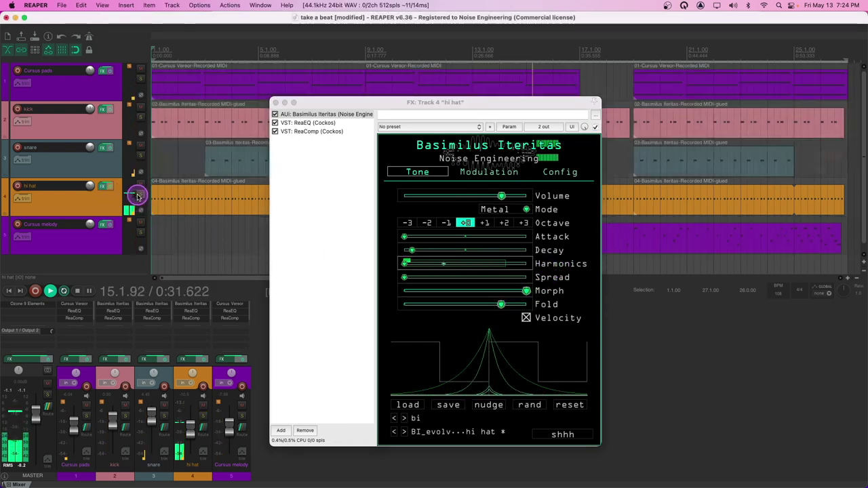
{"action": "left_click", "coordinate": [353, 232]}
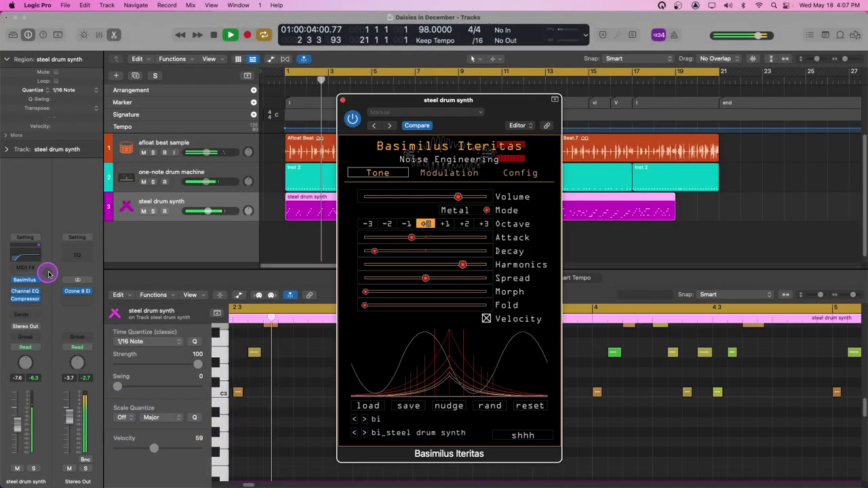
Open and solo the steel drum synth, keep Metal mode, and nudge Harmonics slightly higher.
{"action": "left_click", "coordinate": [143, 216]}
{"action": "left_click", "coordinate": [154, 211]}
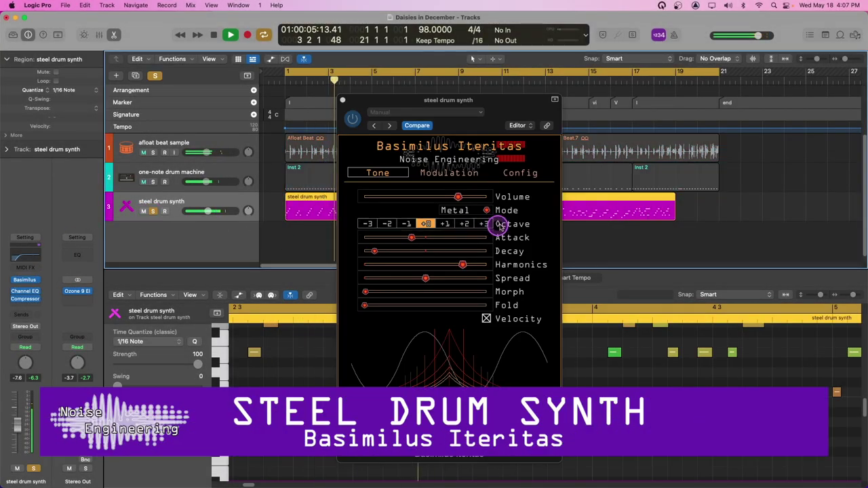
{"action": "left_click", "coordinate": [487, 212]}
{"action": "left_click", "coordinate": [454, 229]}
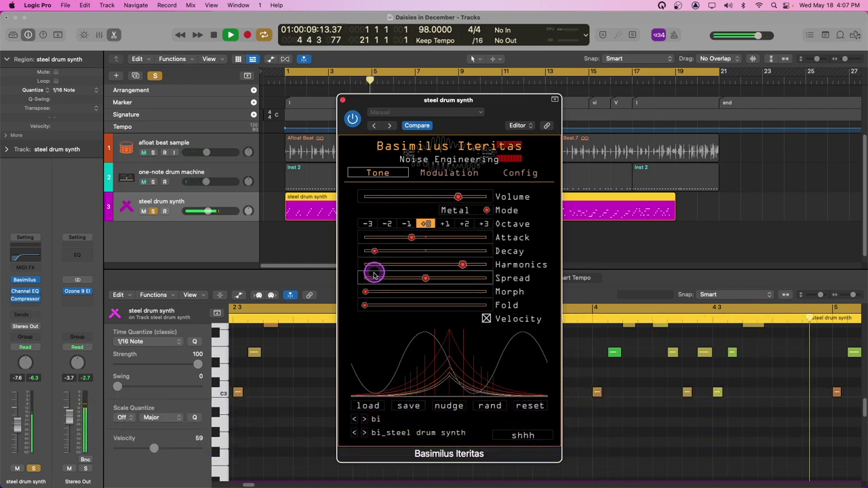
{"action": "left_click_drag", "start_coordinate": [465, 265], "coordinate": [466, 266]}
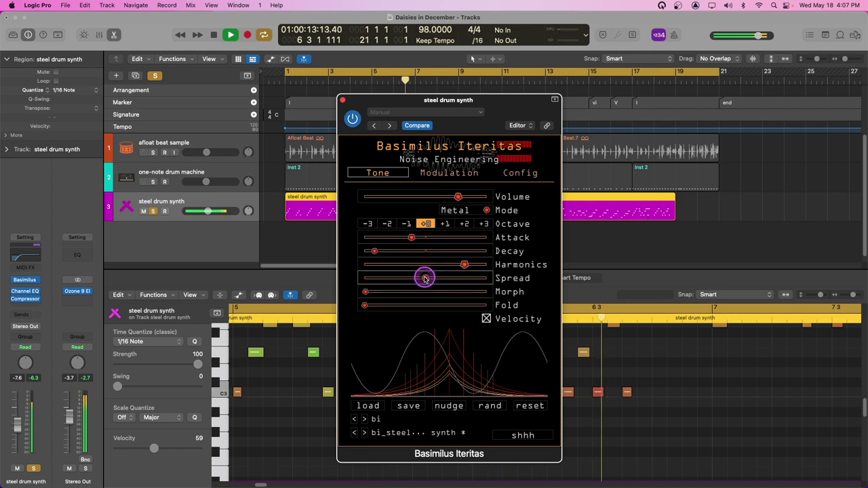
{"action": "left_click", "coordinate": [436, 178]}
{"action": "left_click", "coordinate": [423, 277]}
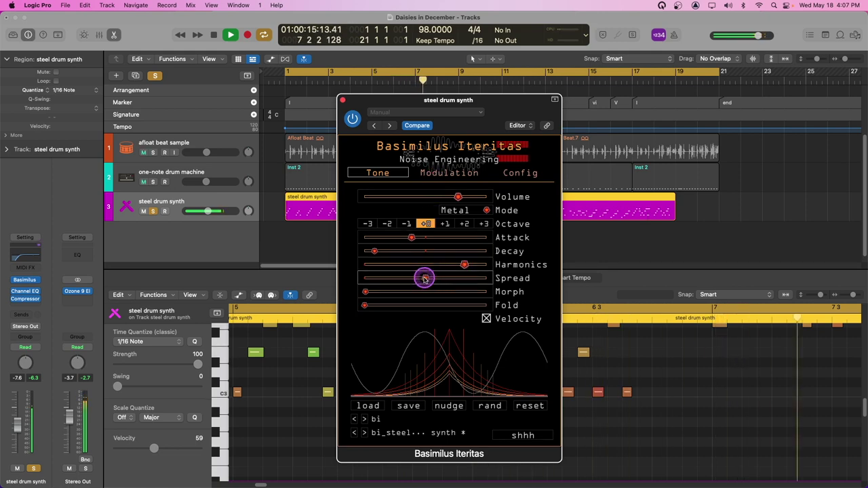
Set LFO 1's direction on Spread to bipolar (<->) and switch LFO 1 on.
{"action": "left_click", "coordinate": [436, 192]}
{"action": "left_click", "coordinate": [439, 185]}
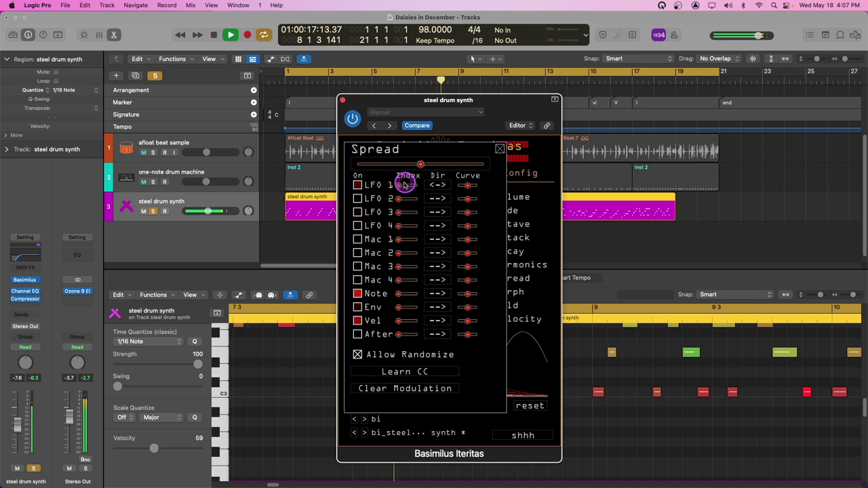
{"action": "left_click", "coordinate": [364, 186]}
{"action": "left_click", "coordinate": [381, 171]}
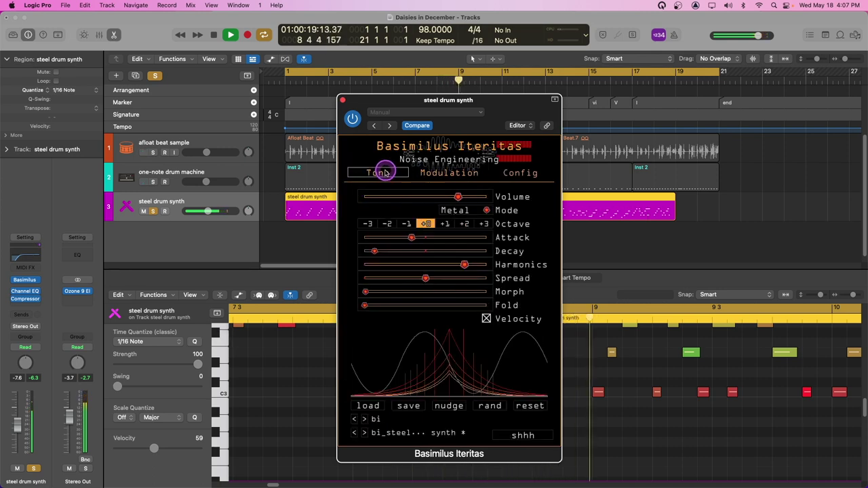
{"action": "left_click", "coordinate": [424, 276]}
{"action": "left_click", "coordinate": [396, 183]}
{"action": "left_click", "coordinate": [399, 186]}
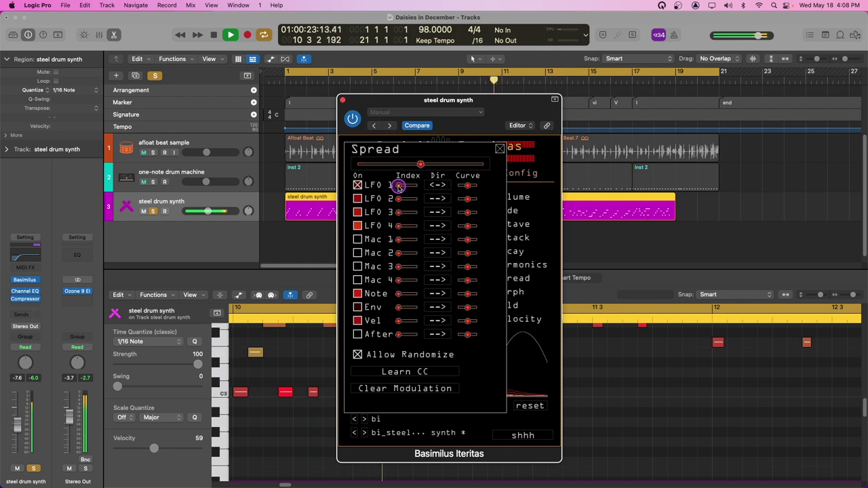
{"action": "left_click", "coordinate": [529, 212]}
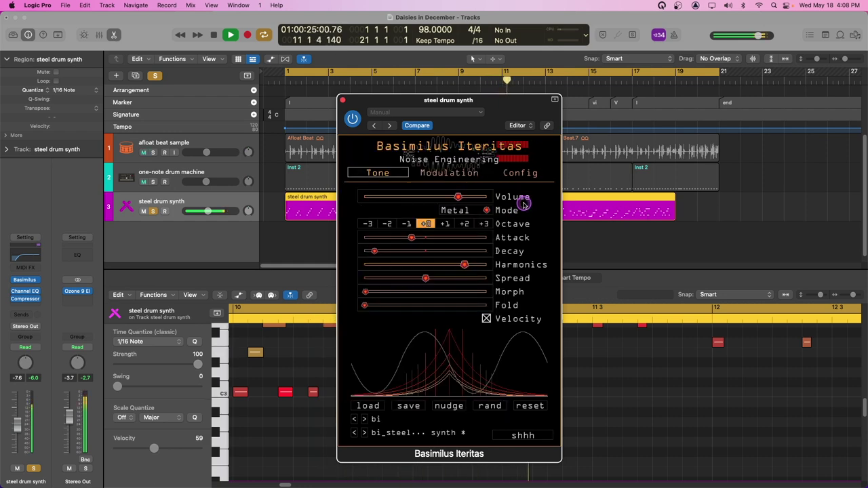
Review LFO 1's settings on the Modulation page, then go back to Tone.
{"action": "left_click", "coordinate": [444, 171]}
{"action": "left_click", "coordinate": [484, 308]}
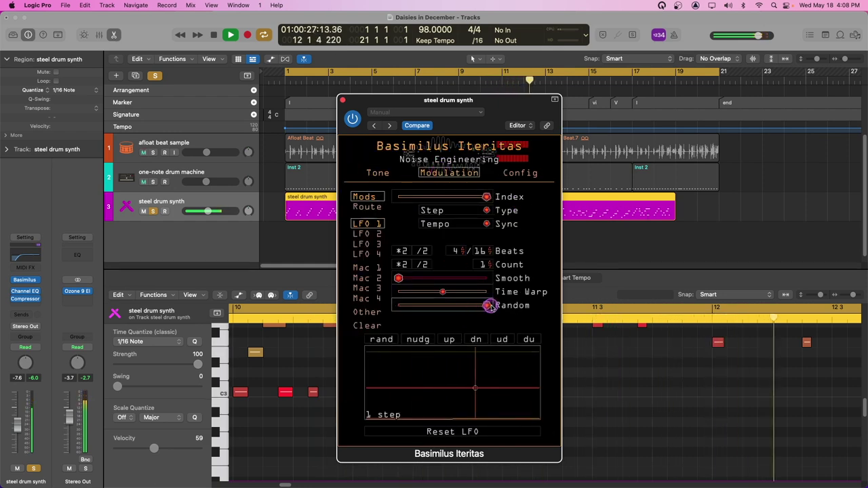
{"action": "left_click", "coordinate": [384, 172]}
Unsolo the steel drum synth track and close the Basimilus Iteritas window.
{"action": "left_click", "coordinate": [208, 210]}
{"action": "left_click", "coordinate": [156, 211]}
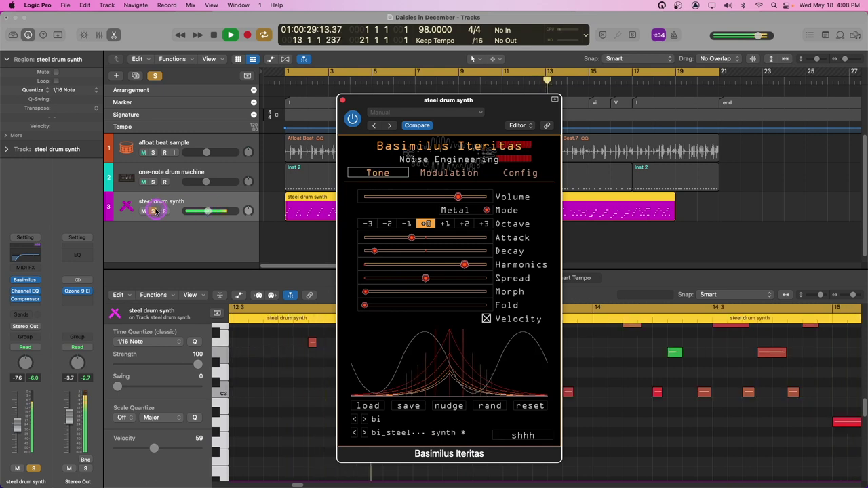
{"action": "left_click", "coordinate": [156, 211]}
{"action": "left_click", "coordinate": [471, 239]}
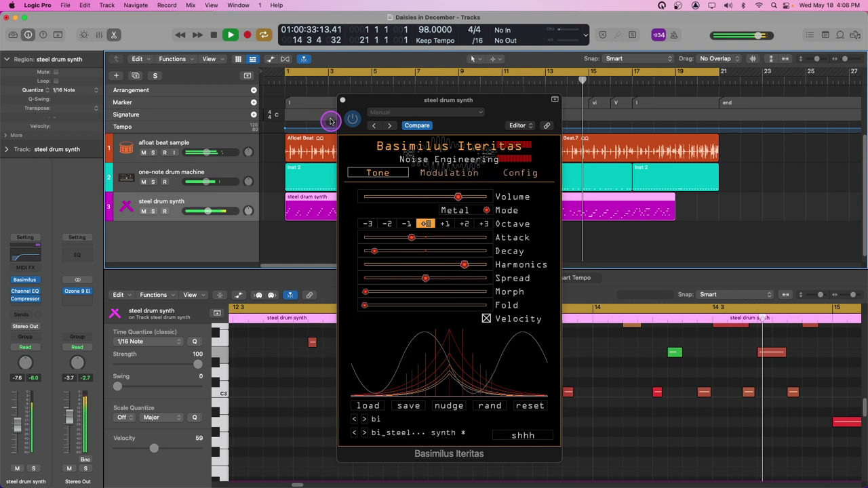
{"action": "left_click", "coordinate": [343, 100]}
{"action": "left_click", "coordinate": [220, 238]}
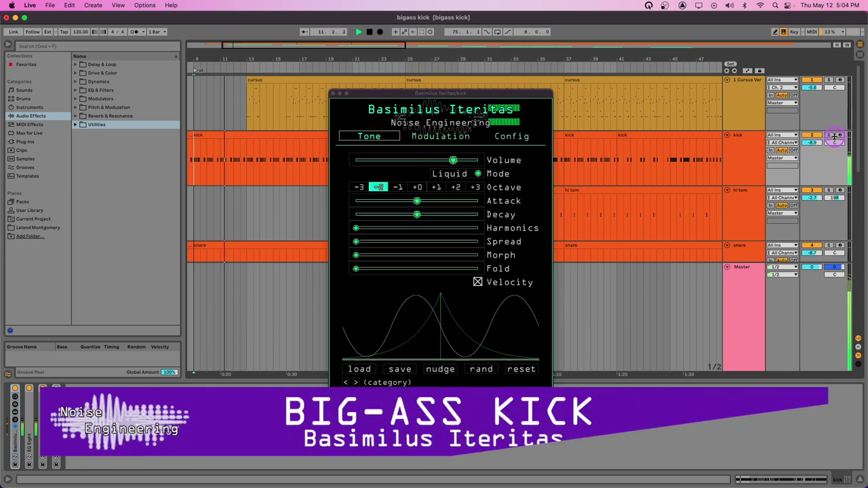
Solo the kick track and set Polyphony to 1 under Config > Pitch.
{"action": "left_click", "coordinate": [827, 135]}
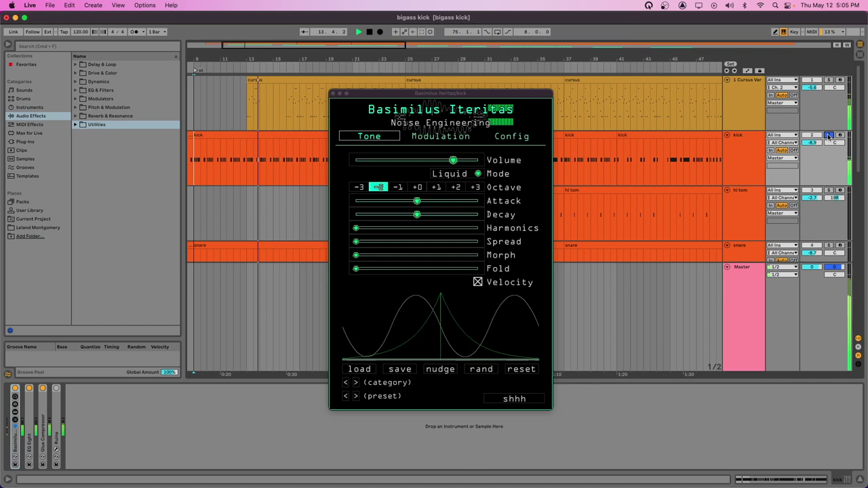
{"action": "left_click", "coordinate": [519, 139]}
{"action": "left_click", "coordinate": [402, 179]}
{"action": "left_click_drag", "start_coordinate": [362, 214], "coordinate": [365, 218]}
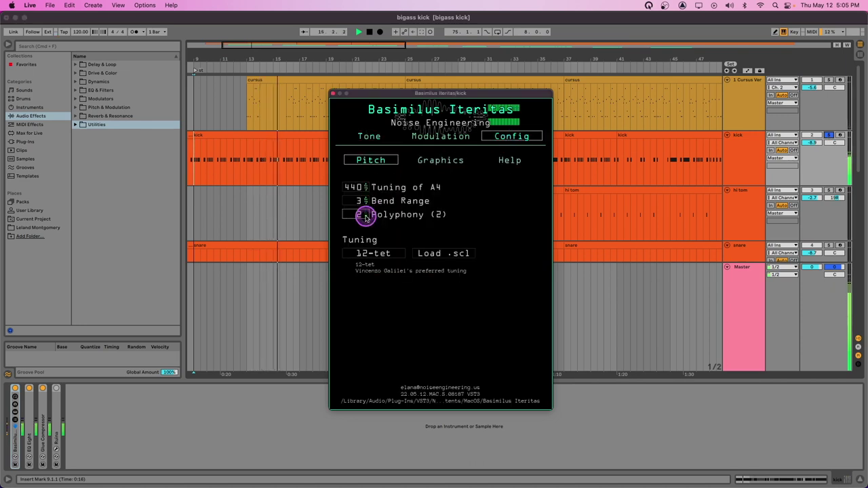
Shorten the kick's Attack and Decay on the Tone page, then view Modulation.
{"action": "left_click", "coordinate": [370, 136]}
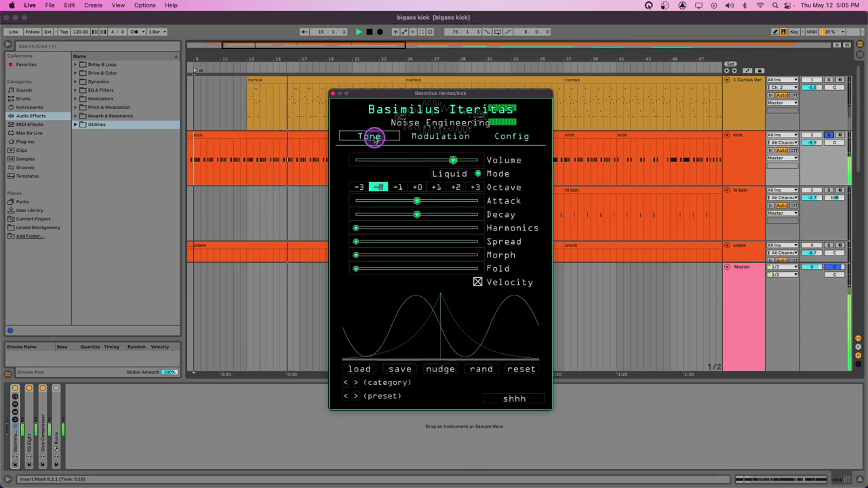
{"action": "left_click", "coordinate": [394, 202]}
{"action": "left_click_drag", "start_coordinate": [367, 214], "coordinate": [364, 214]}
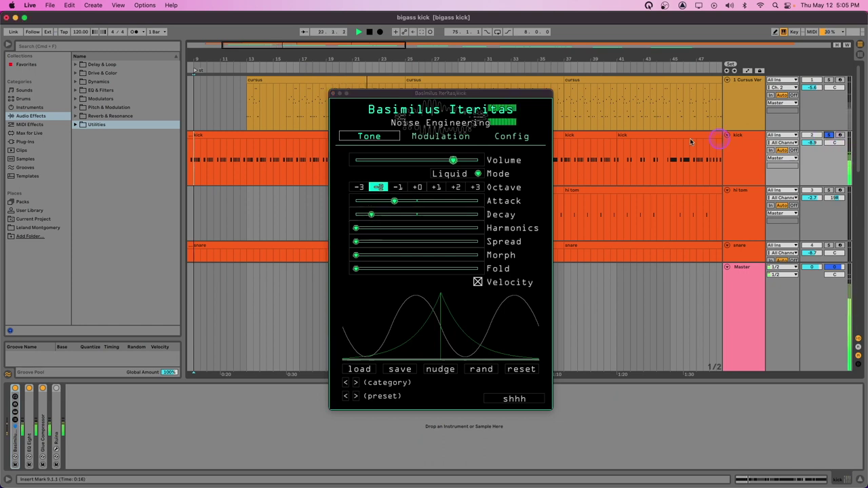
{"action": "left_click", "coordinate": [430, 135]}
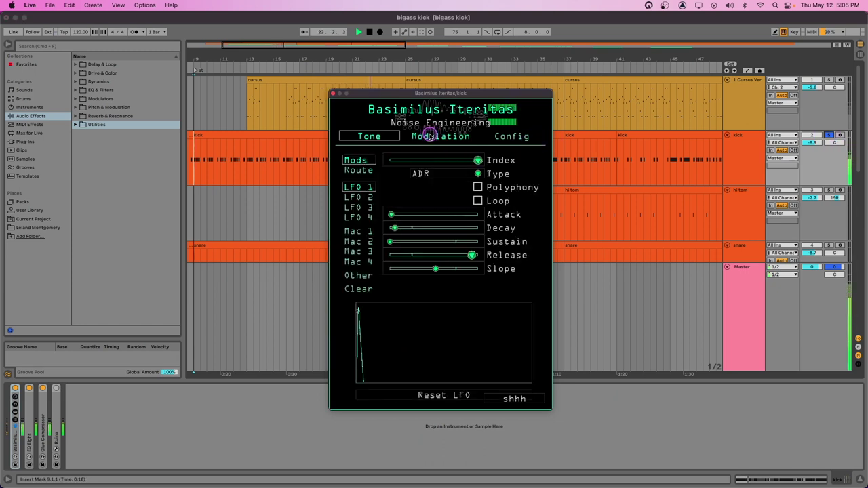
Enable LFO 1 on the kick's Fold and set its modulation amount.
{"action": "left_click", "coordinate": [358, 136]}
{"action": "right_click", "coordinate": [366, 269]}
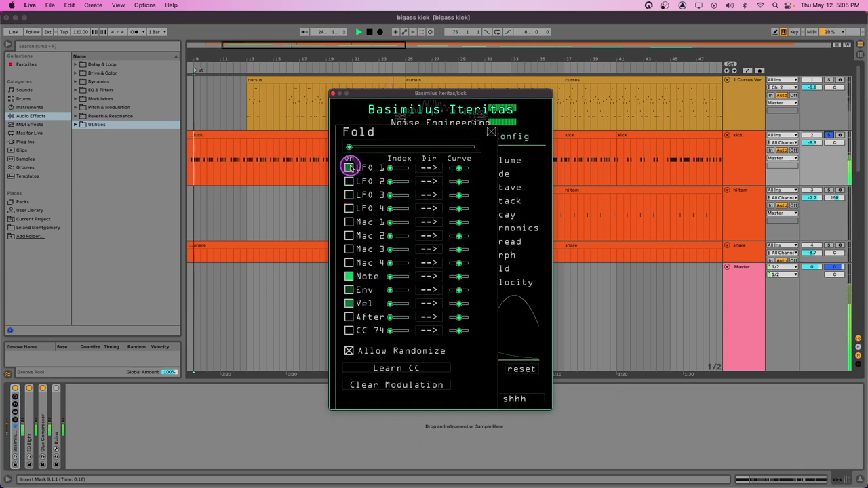
{"action": "left_click", "coordinate": [270, 204]}
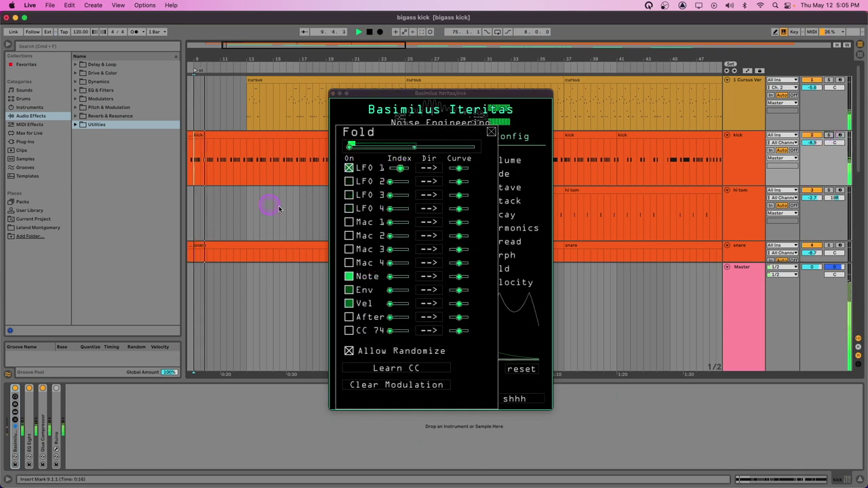
{"action": "left_click", "coordinate": [401, 169]}
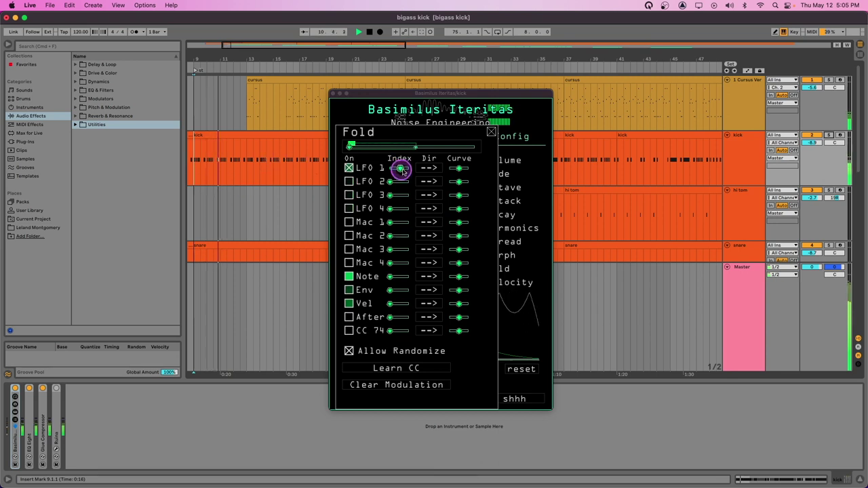
{"action": "left_click", "coordinate": [519, 164]}
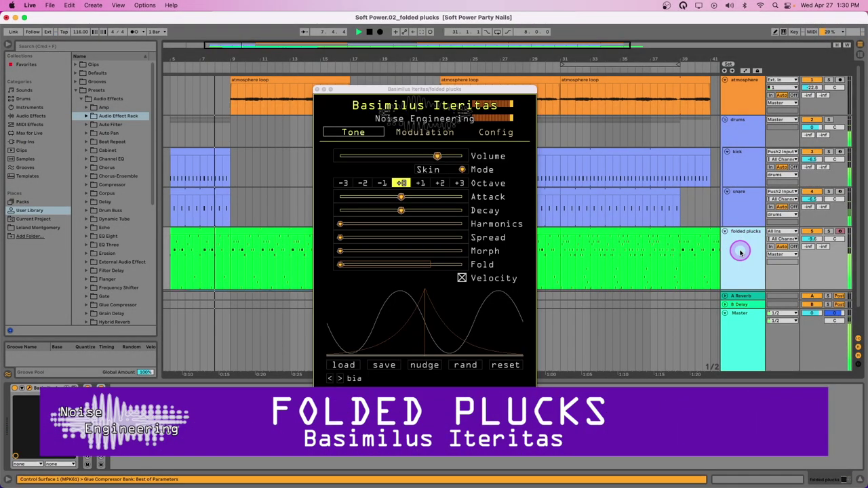
Solo the folded plucks, enable LFO 1 on Fold, open LFO 1's settings, then unsolo.
{"action": "left_click", "coordinate": [829, 231]}
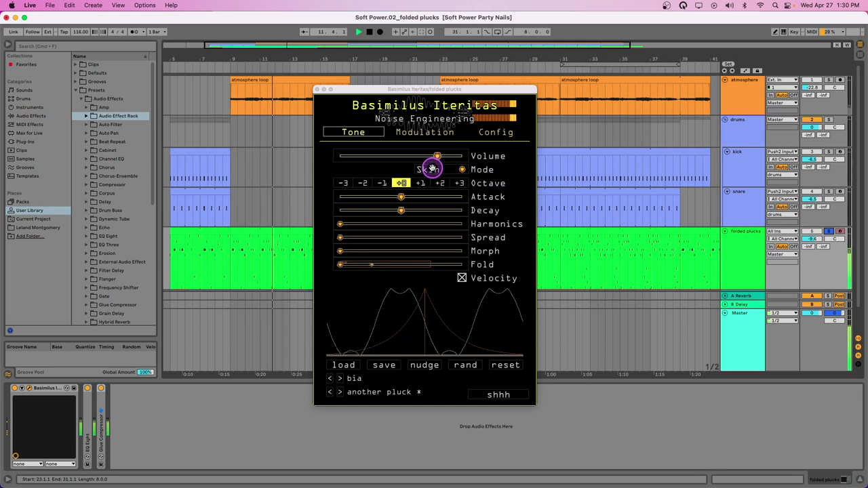
{"action": "left_click", "coordinate": [400, 264]}
{"action": "left_click", "coordinate": [400, 265]}
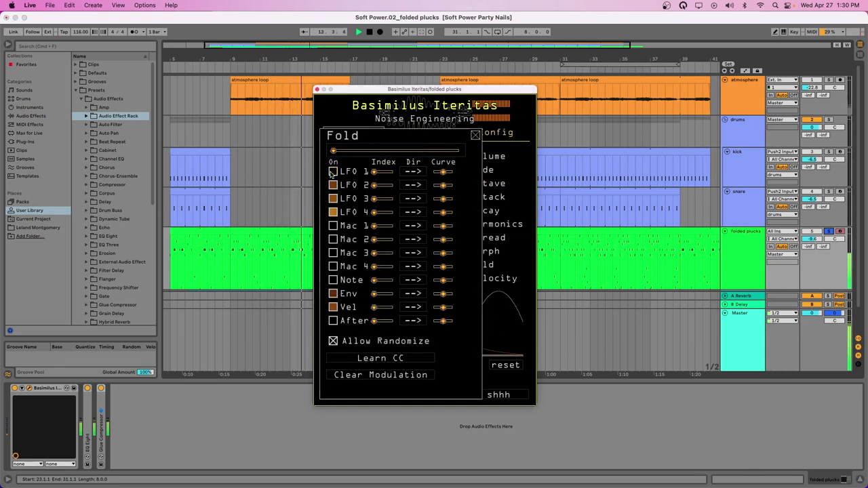
{"action": "left_click", "coordinate": [332, 172]}
{"action": "left_click", "coordinate": [358, 174]}
{"action": "left_click", "coordinate": [430, 224]}
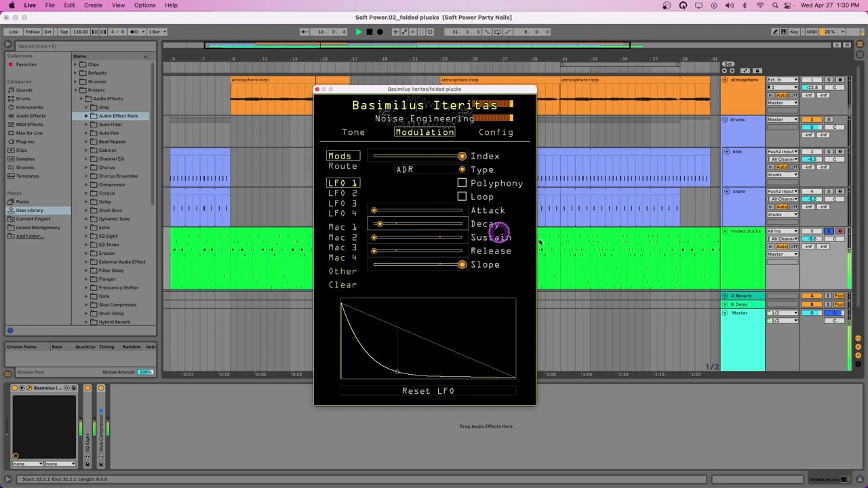
{"action": "left_click", "coordinate": [828, 231]}
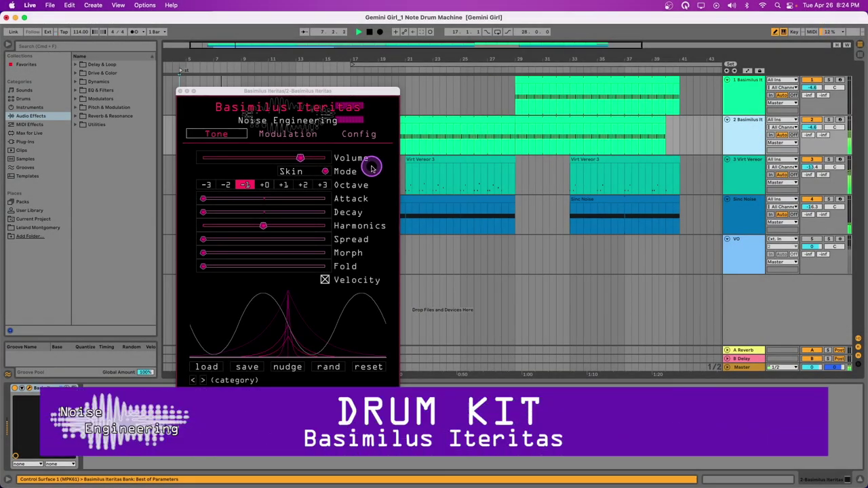
Let LFO 1 modulate the drum kit's Mode and solo the second drum track.
{"action": "left_click", "coordinate": [300, 173]}
{"action": "left_click", "coordinate": [236, 139]}
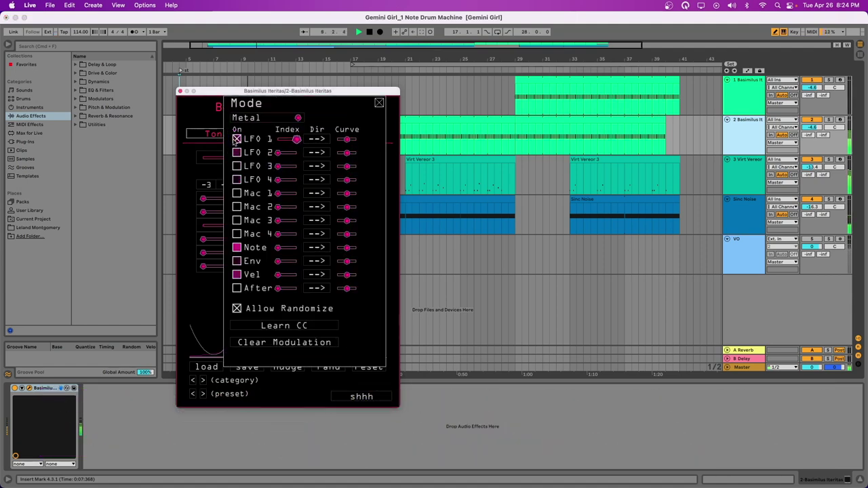
{"action": "left_click", "coordinate": [831, 123]}
{"action": "left_click", "coordinate": [536, 151]}
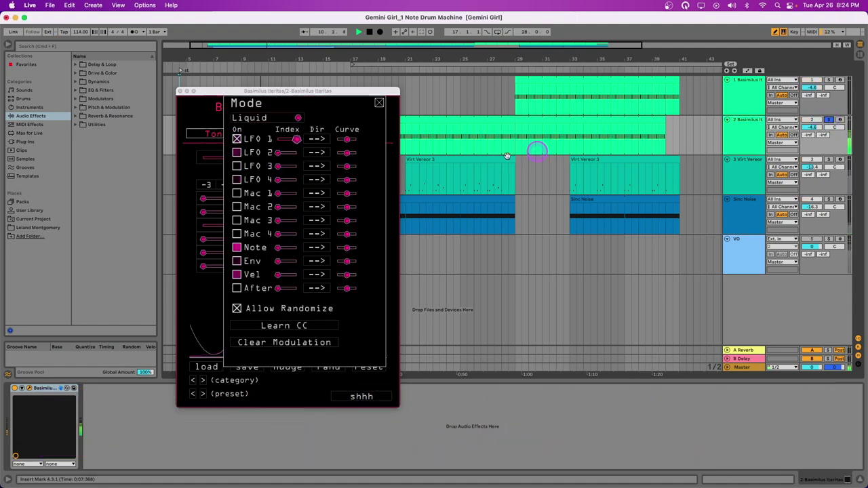
{"action": "left_click", "coordinate": [202, 181]}
Add LFO modulation sources to the Attack, Decay and Fold parameters.
{"action": "left_click", "coordinate": [267, 201]}
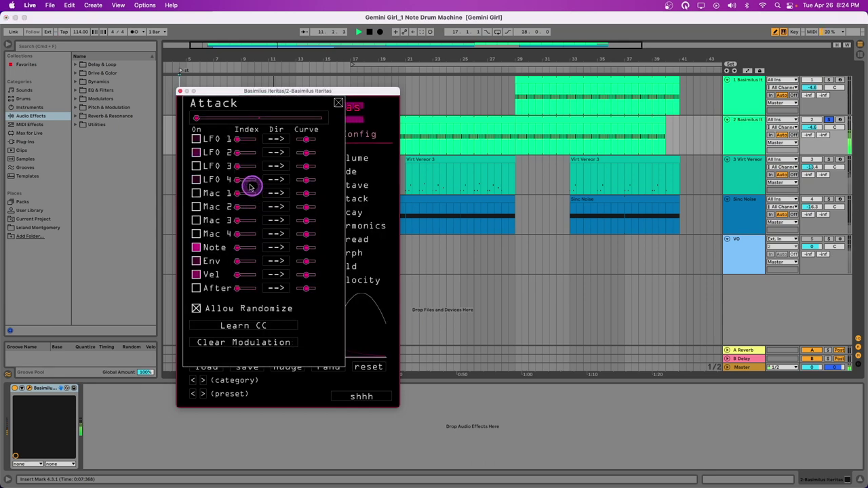
{"action": "left_click", "coordinate": [372, 187]}
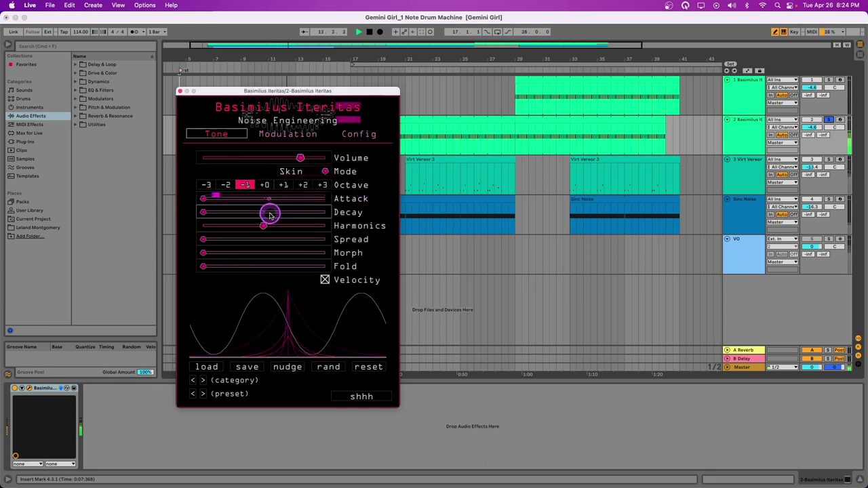
{"action": "left_click", "coordinate": [275, 214]}
{"action": "left_click", "coordinate": [370, 183]}
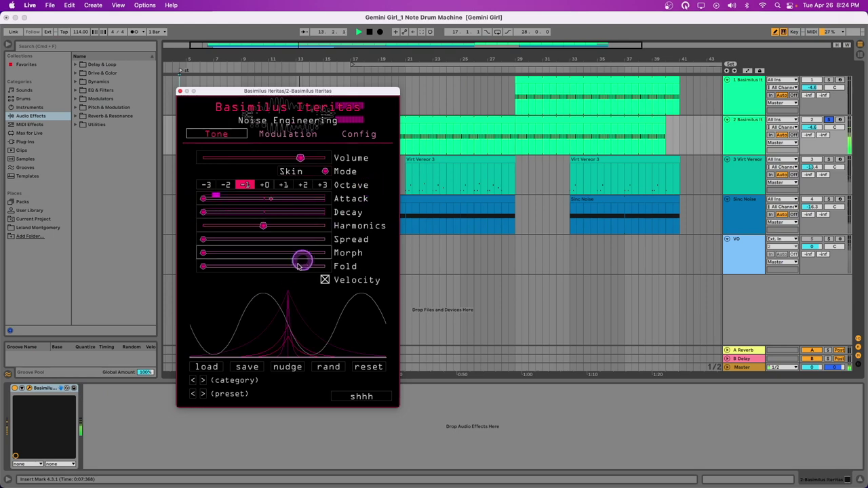
{"action": "left_click", "coordinate": [287, 265]}
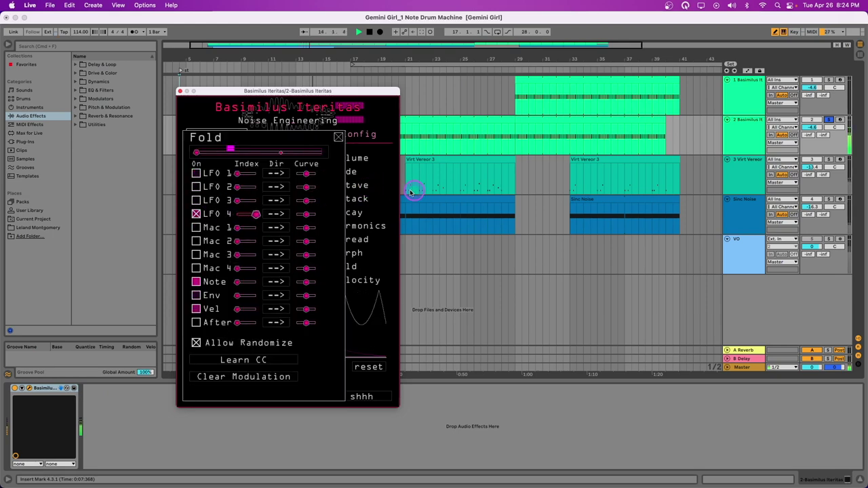
{"action": "left_click", "coordinate": [387, 193]}
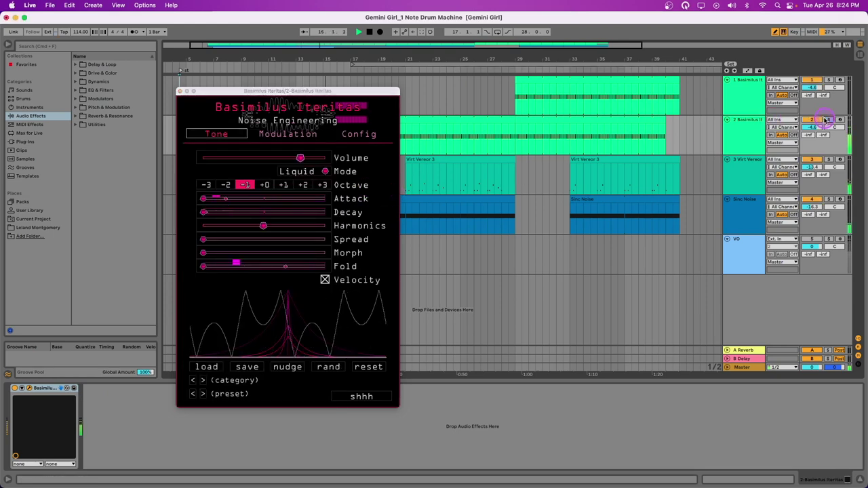
Show the C3 notes in track 2's clip and review the LFO 2–4 step patterns under Modulation.
{"action": "left_click", "coordinate": [427, 121]}
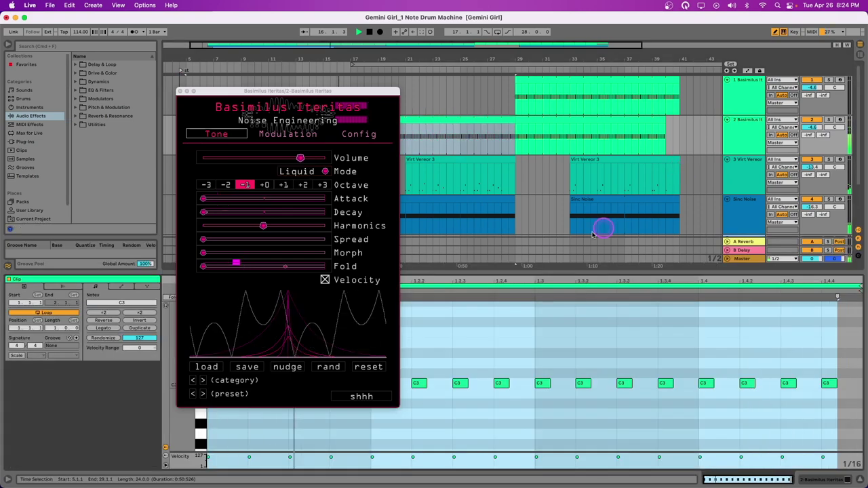
{"action": "left_click", "coordinate": [285, 135]}
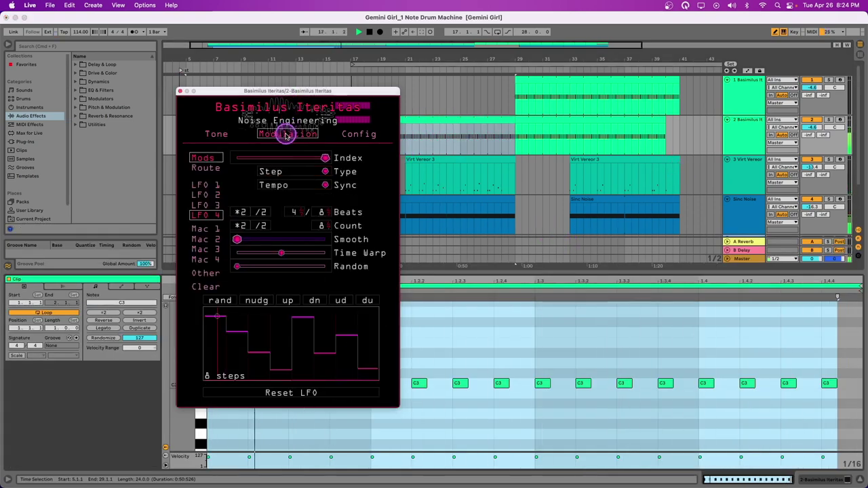
{"action": "left_click", "coordinate": [207, 195]}
{"action": "left_click", "coordinate": [207, 205]}
{"action": "left_click", "coordinate": [208, 215]}
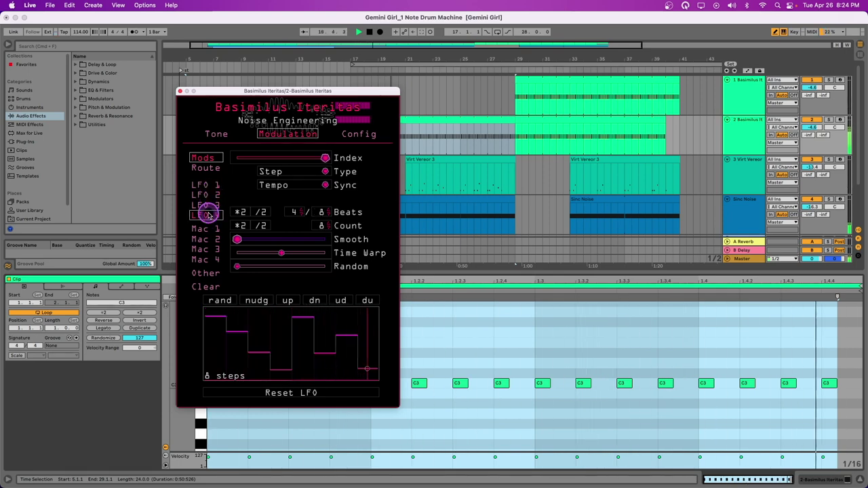
{"action": "left_click", "coordinate": [207, 195]}
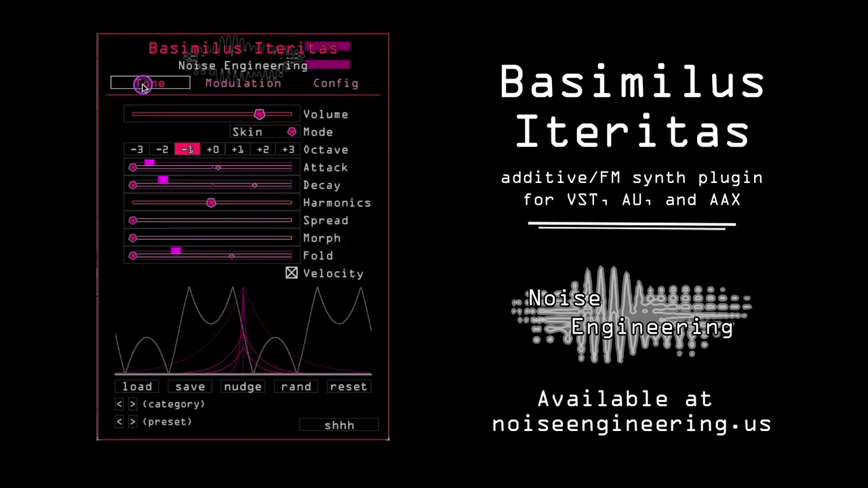